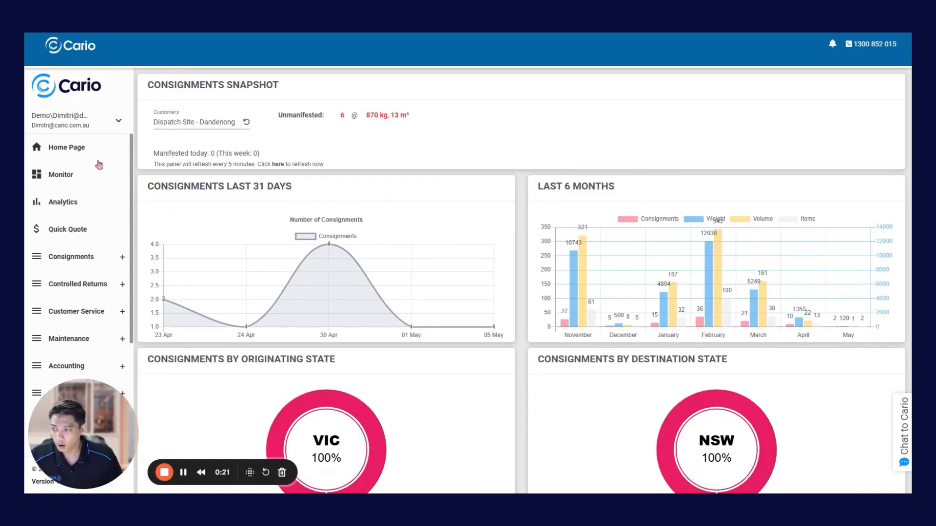
- Open the form for creating a new consignment
left_click(73, 262)
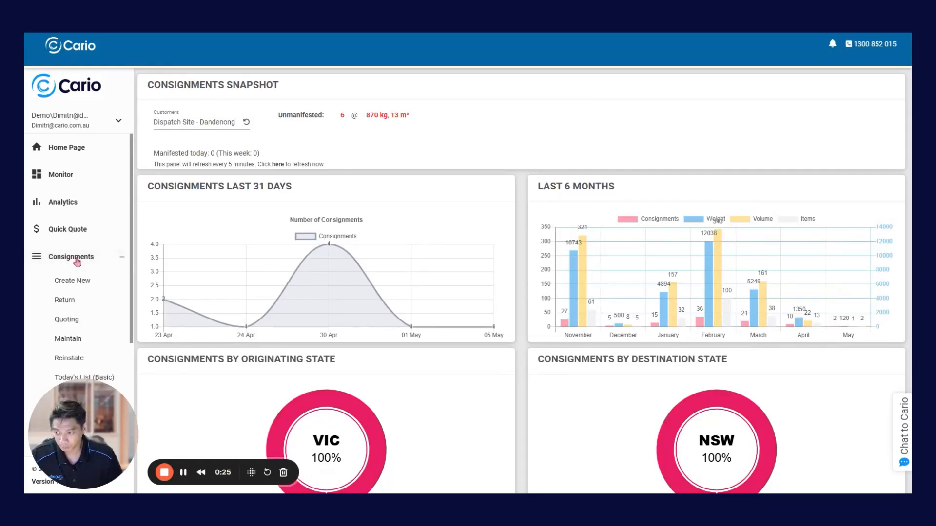
scroll(77, 263, "down", 5)
scroll(87, 223, "up", 4)
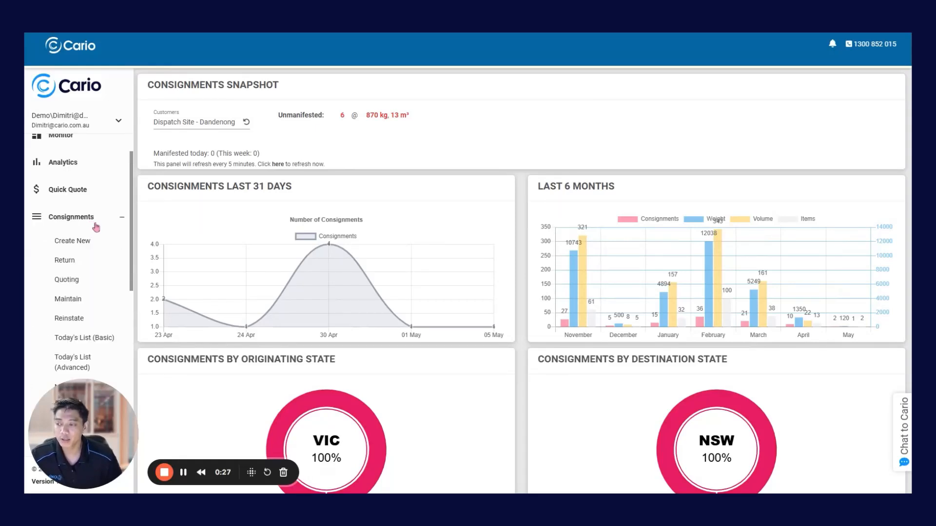
left_click(90, 244)
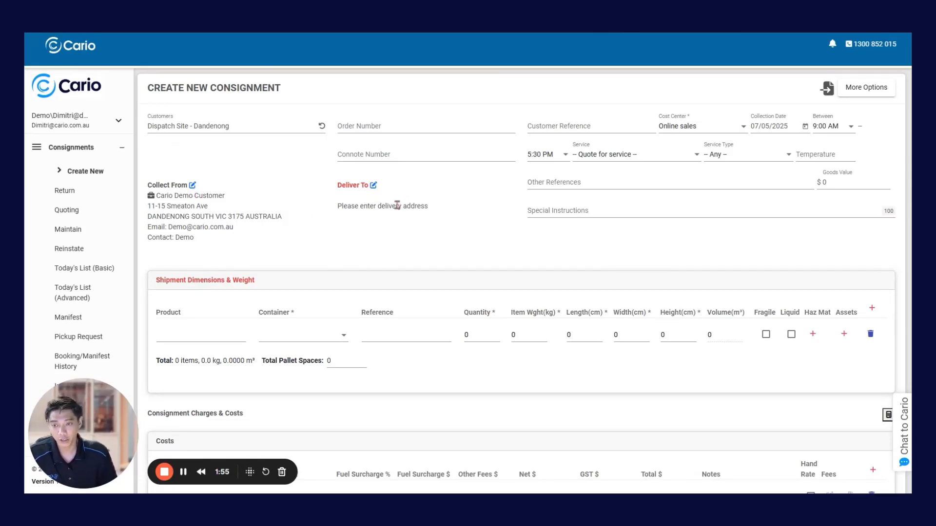
- Set the consignment's delivery address to the saved Test Syd entry in Lane Cove West
left_click(373, 185)
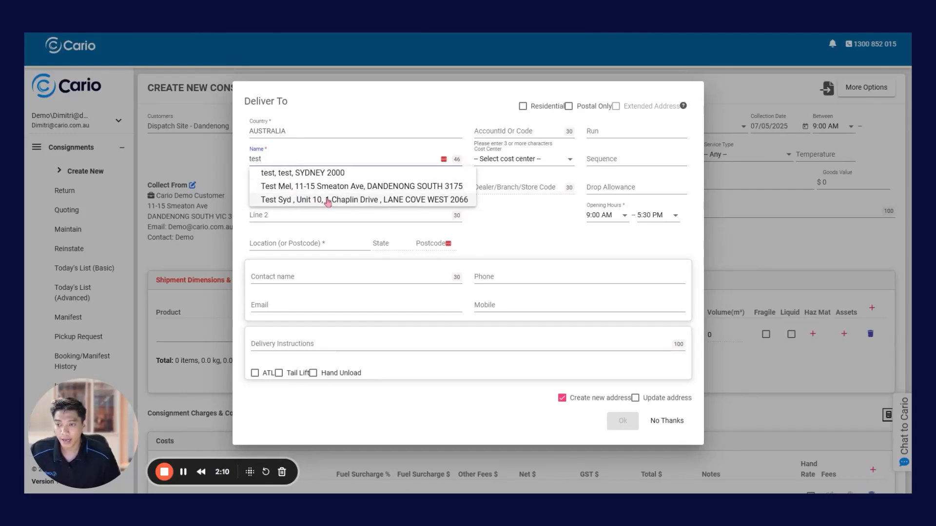
left_click(328, 200)
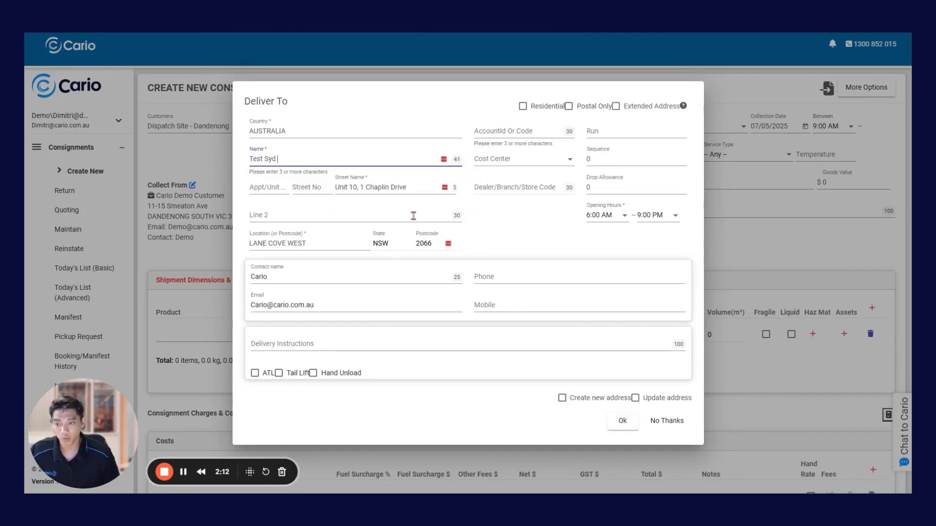
left_click(620, 420)
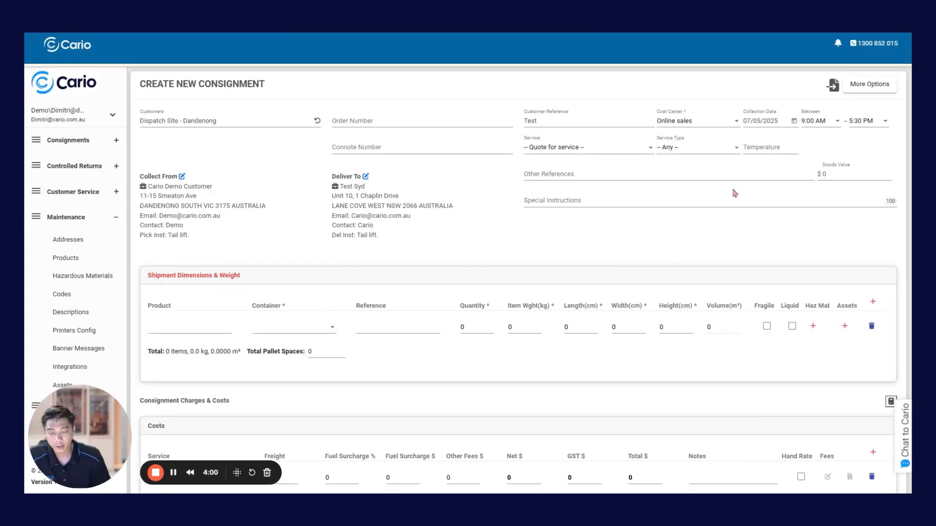
- Set the collection time window to between 10:00 AM and 2:30 PM, keeping the collection date at 07/05/2025
left_click(794, 122)
left_click(769, 213)
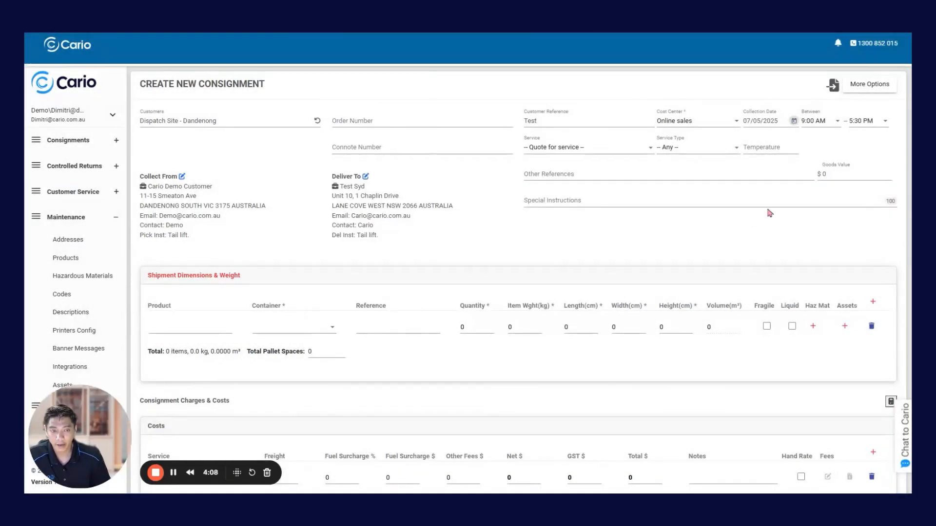
left_click(835, 125)
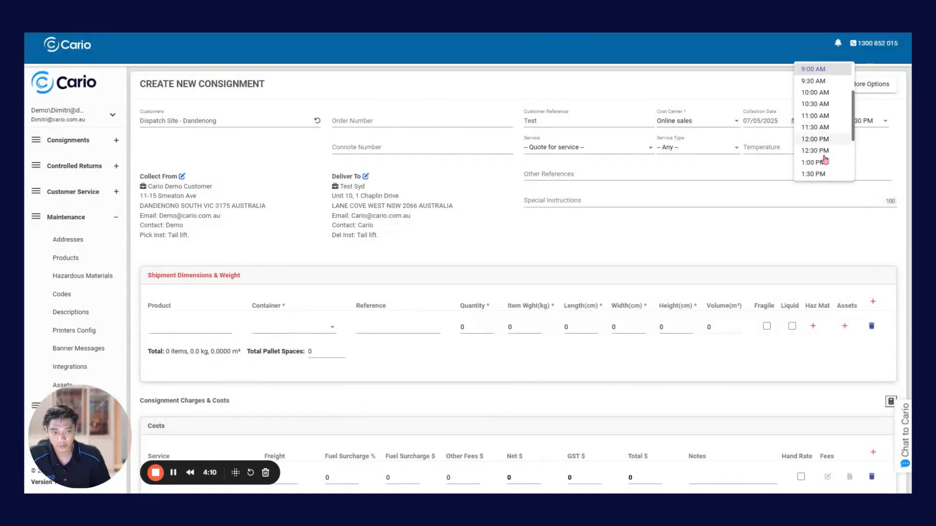
left_click(815, 93)
left_click(865, 122)
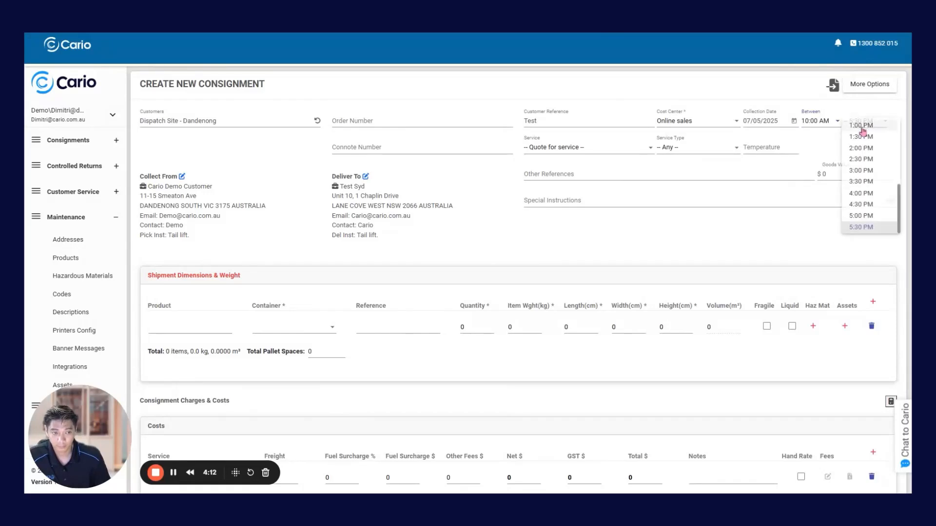
left_click(868, 160)
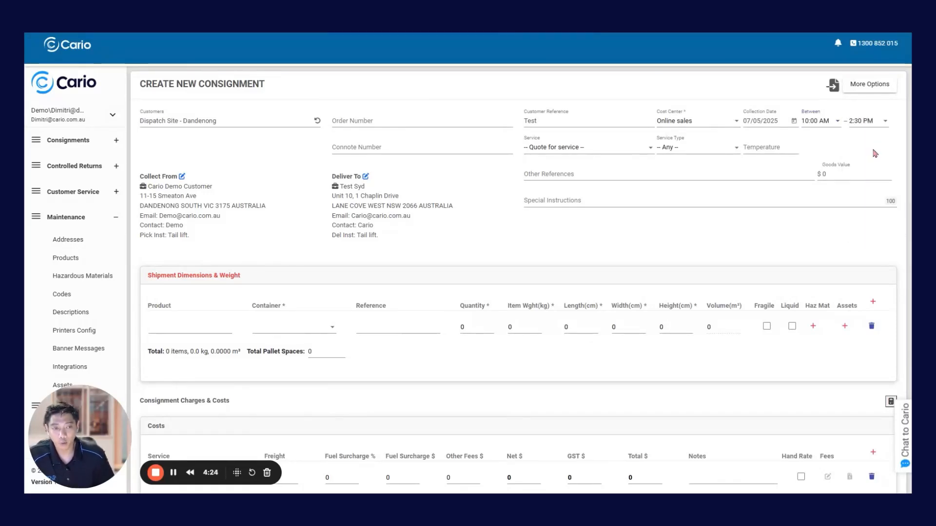
- Try the Hand Unload delivery option in the additional consignment options, clear it again and close the options
left_click(870, 85)
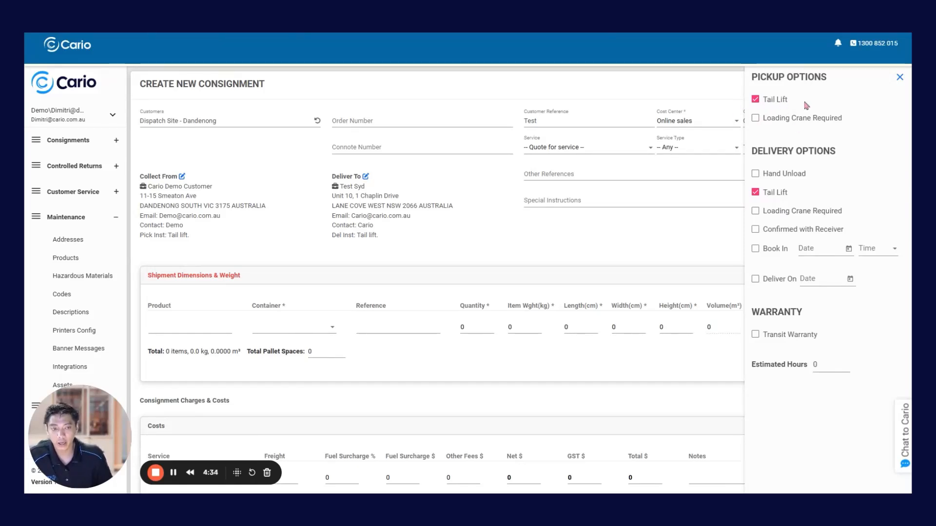
left_click(798, 176)
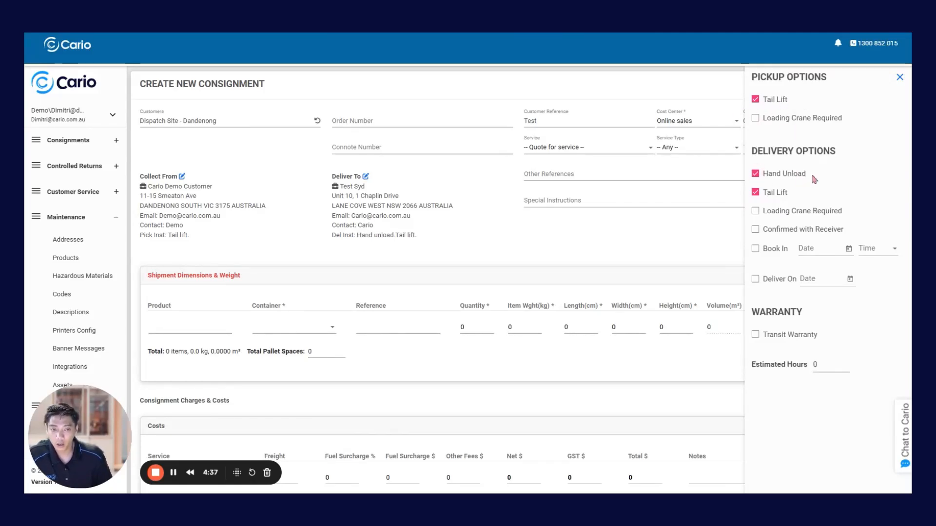
left_click(786, 178)
left_click(900, 77)
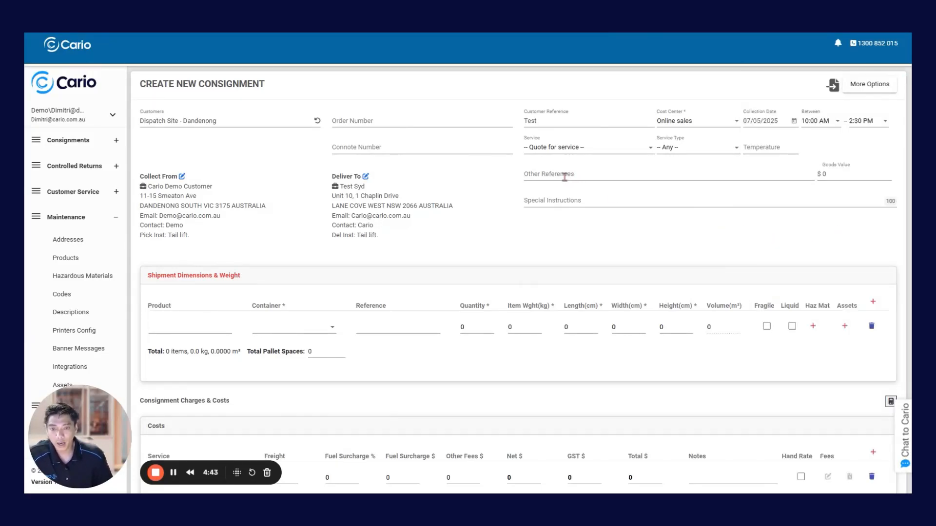
- Examine the Other References and Special Instructions fields and the carrier services offered for the consignment
left_click(532, 175)
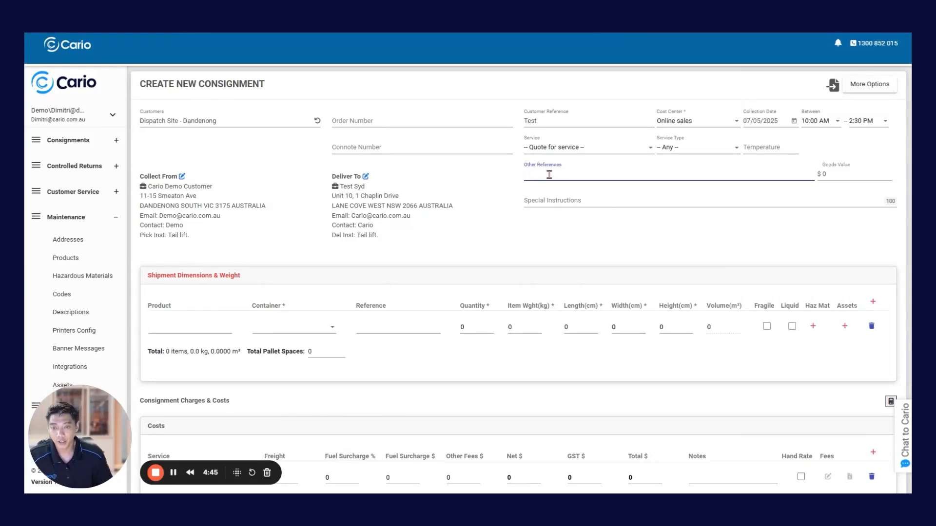
left_click(549, 199)
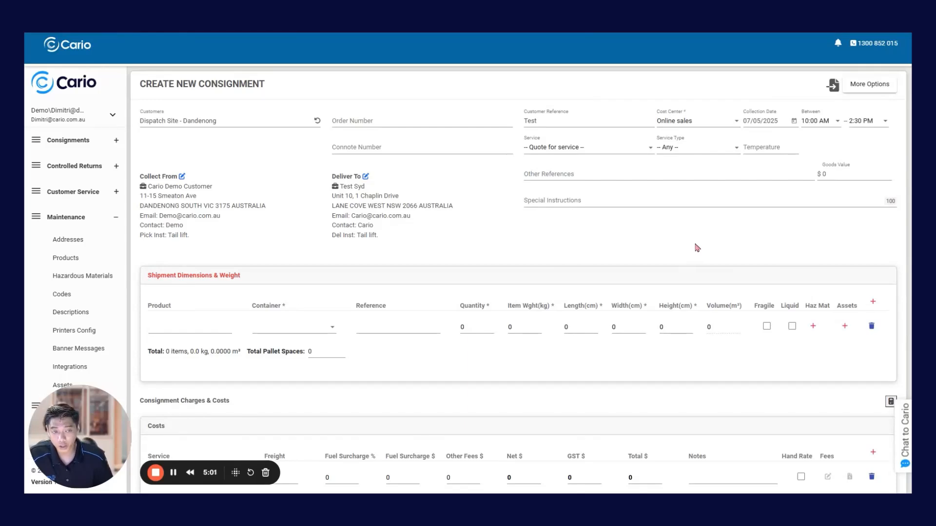
left_click(633, 154)
scroll(628, 110, "up", 2)
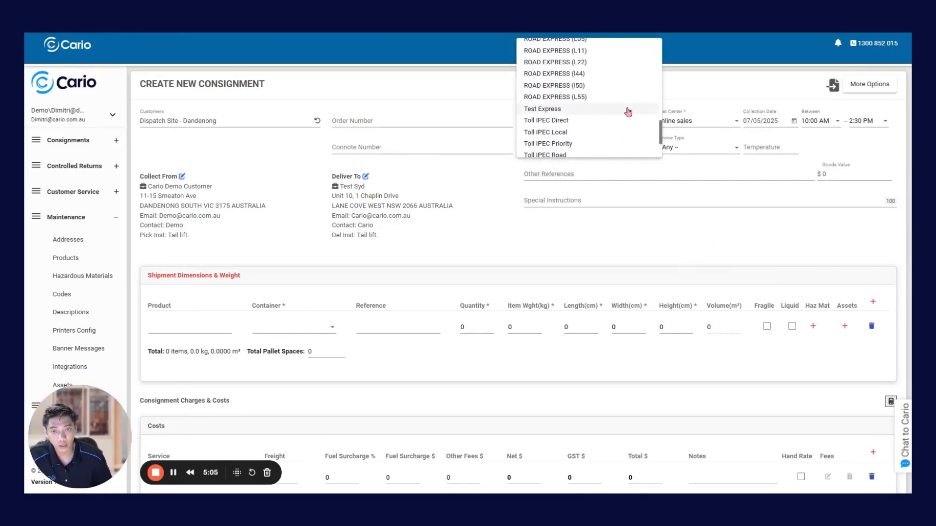
scroll(629, 111, "up", 6)
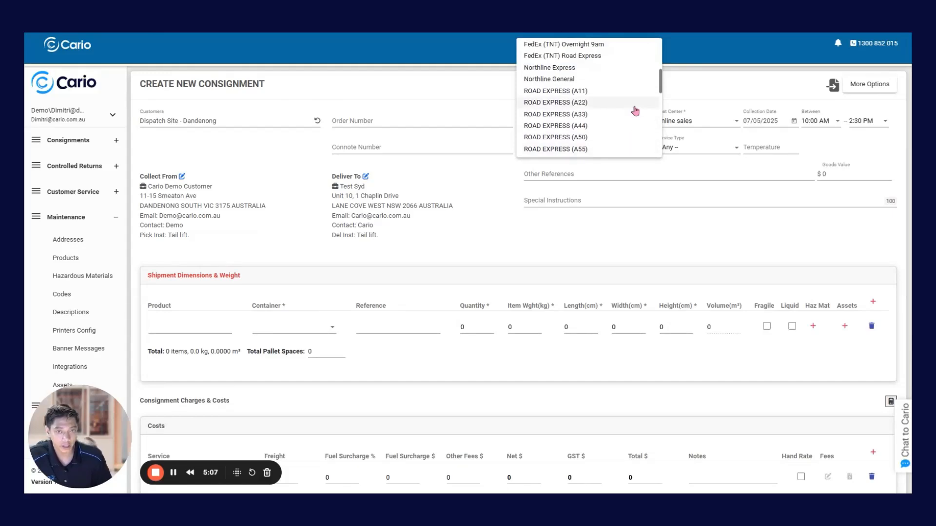
scroll(635, 111, "up", 5)
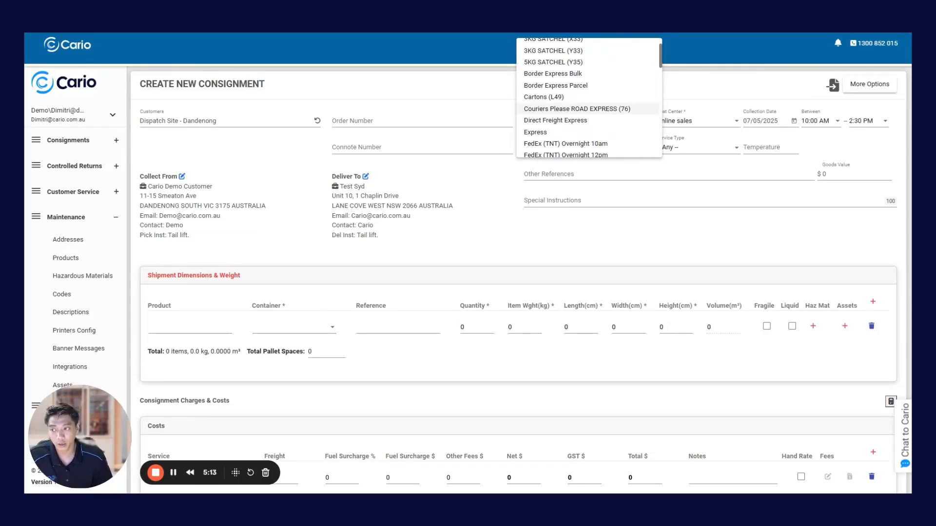
left_click(676, 221)
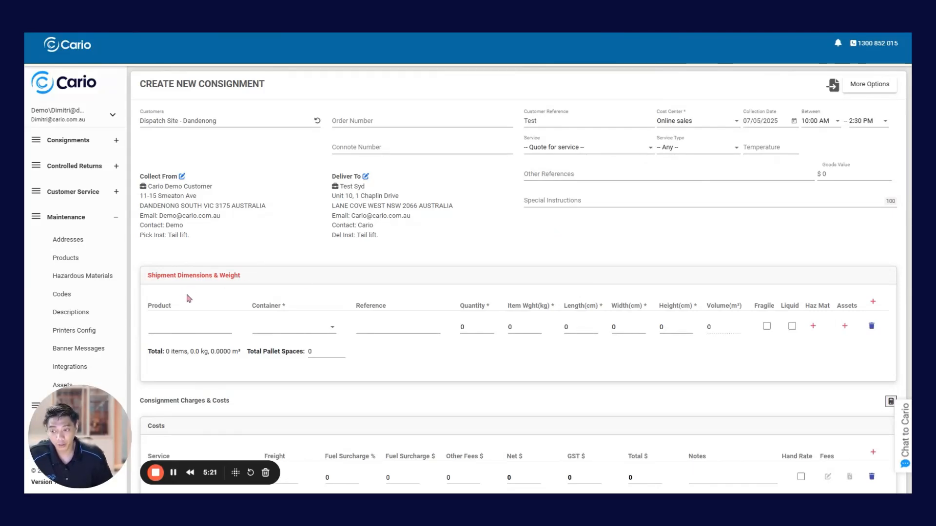
- Fill in the shipment line with 10 pallets at 100 kg each, measuring 120 × 120 × 120 cm
left_click(282, 331)
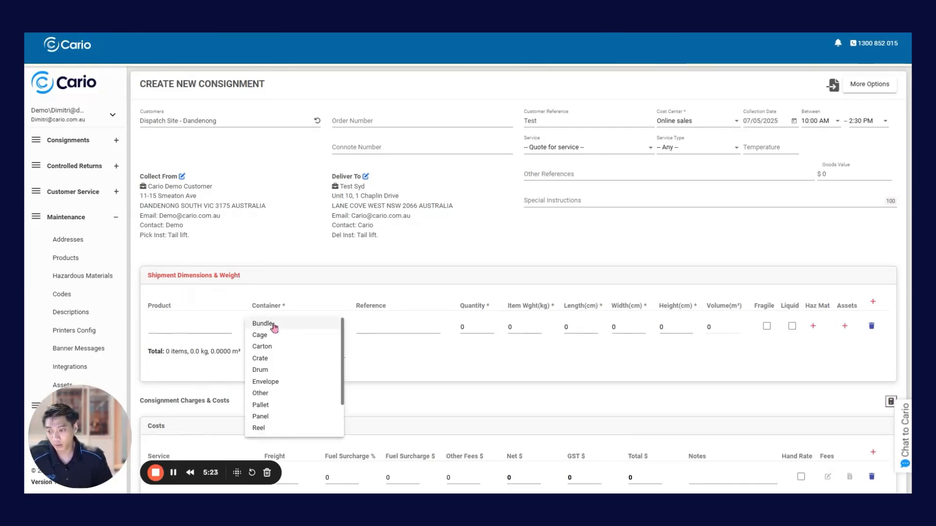
left_click(291, 406)
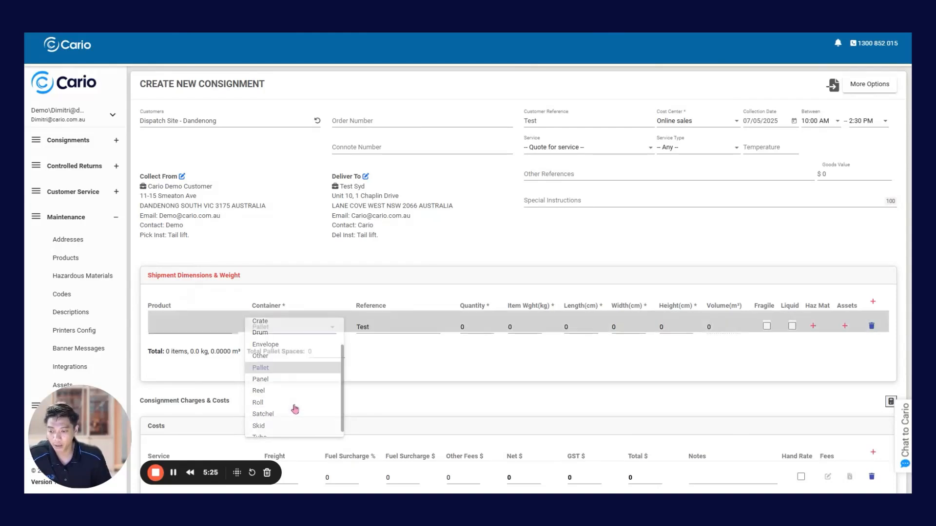
left_click(474, 328)
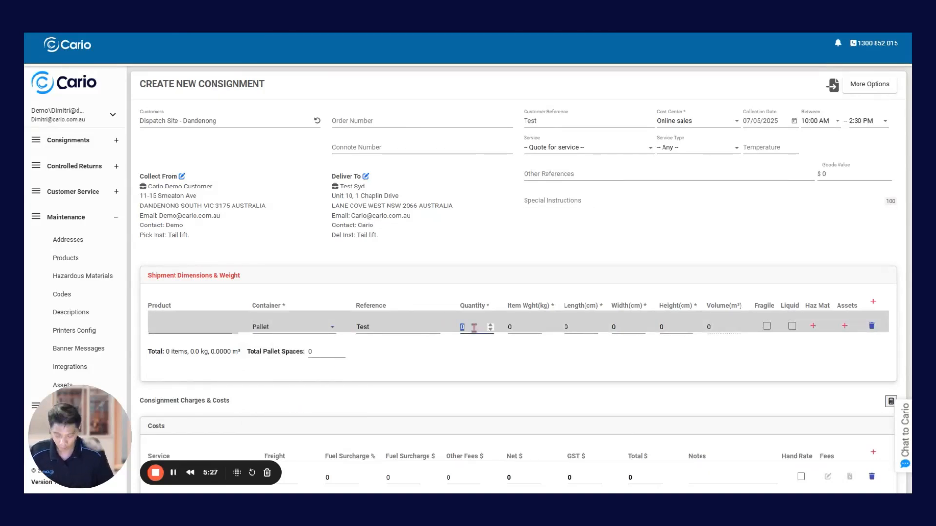
type("10")
key("Tab")
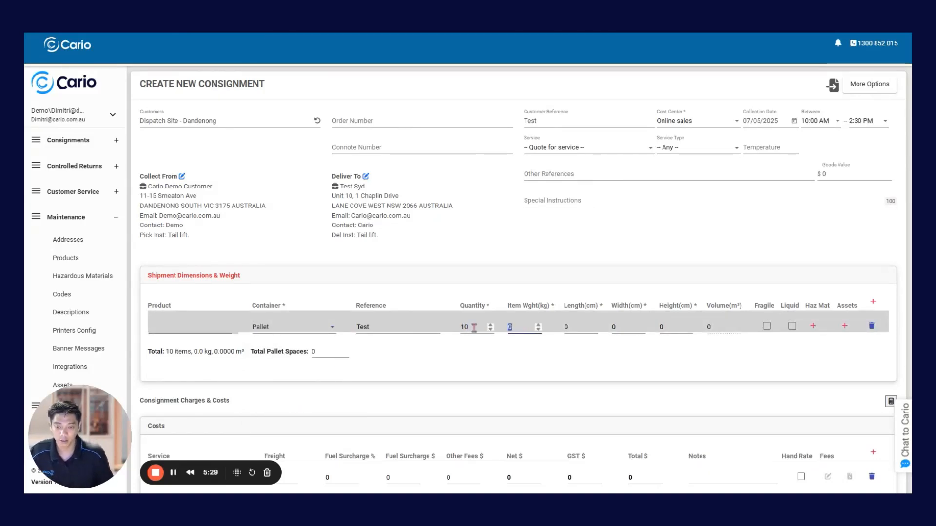
type("100")
key("Tab")
type("120")
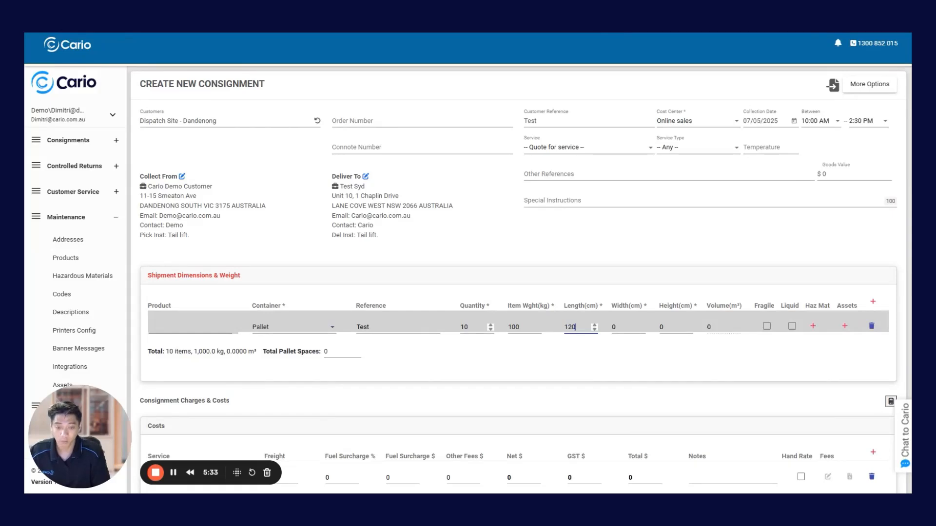
key("Tab")
type("120")
key("Tab")
type("120")
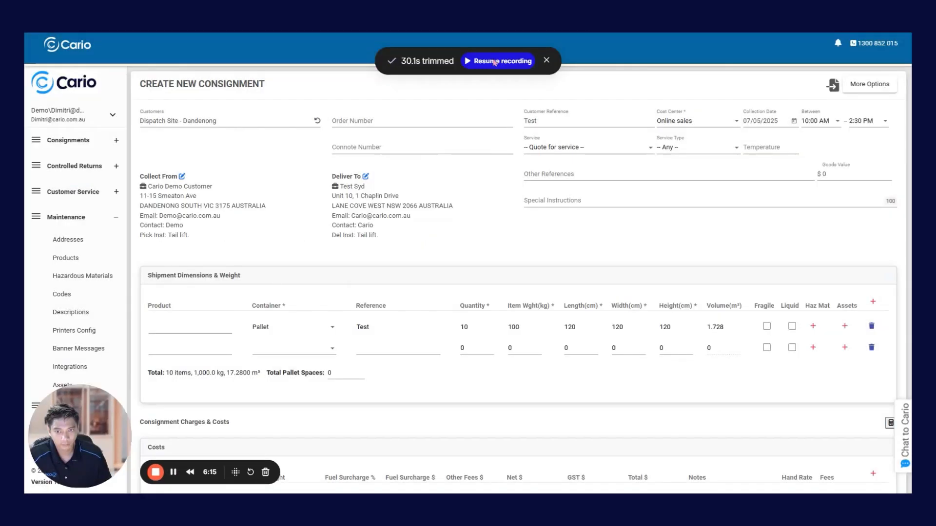
left_click(495, 61)
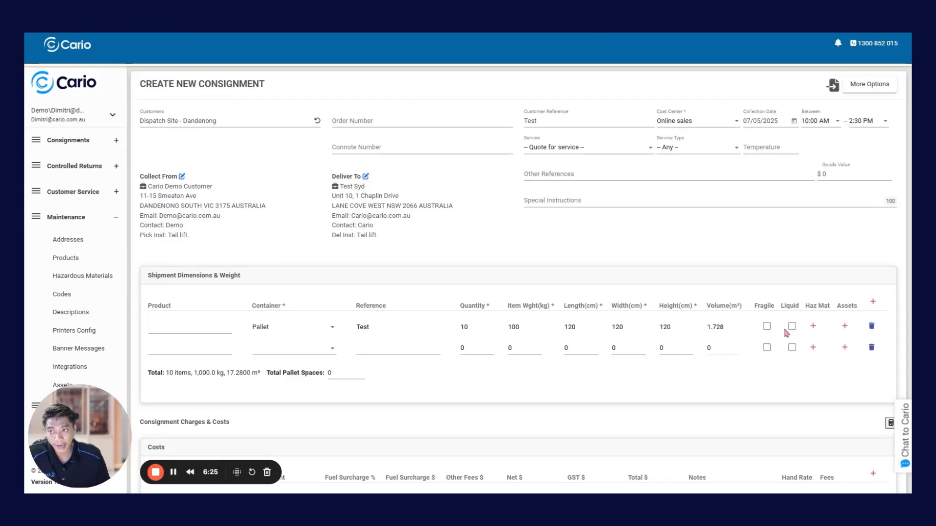
- Try hazardous material UN code 1013 on the pallet line and discard the entry
left_click(814, 326)
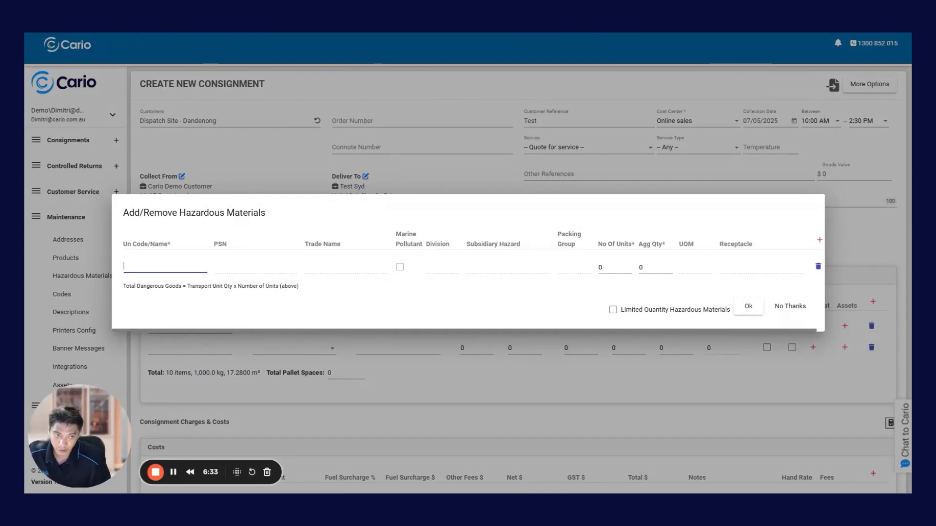
type("1013")
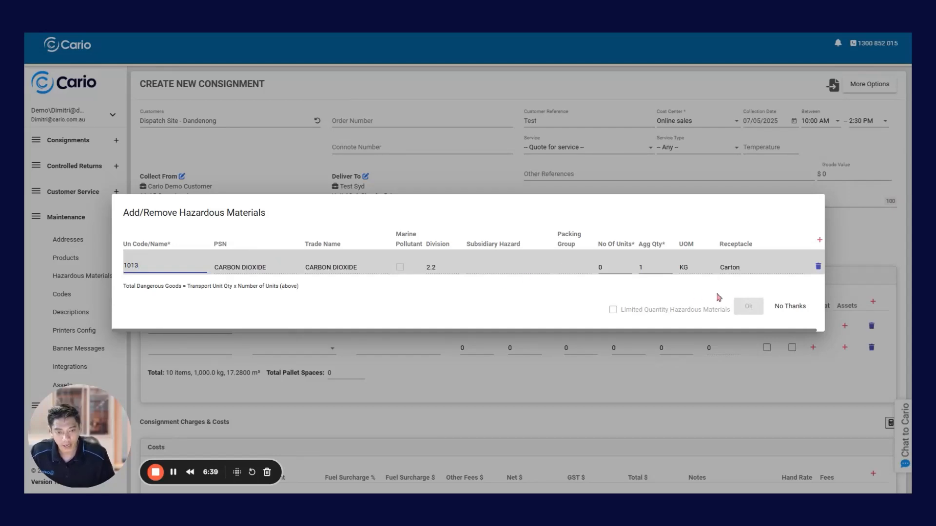
left_click(791, 307)
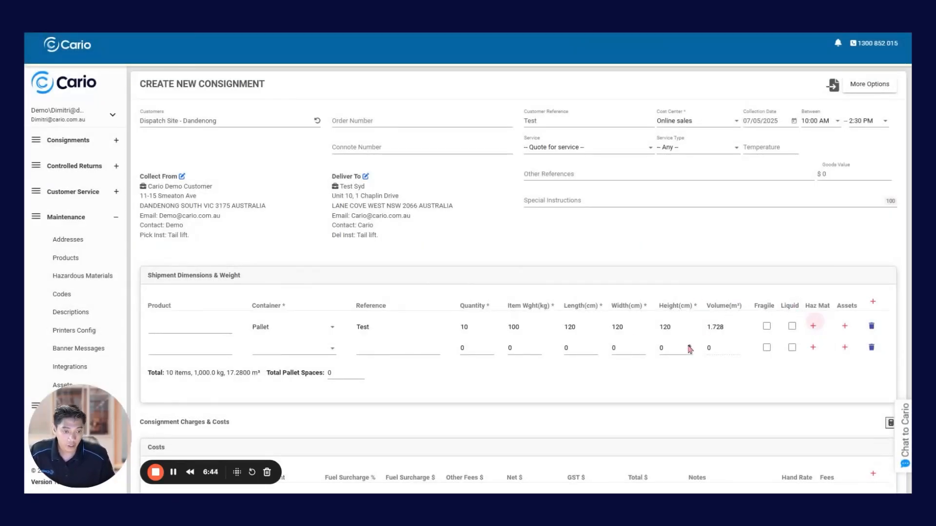
- Try a LOSCAM asset with the EXCHANGE movement on the pallet line and discard the entry
left_click(846, 330)
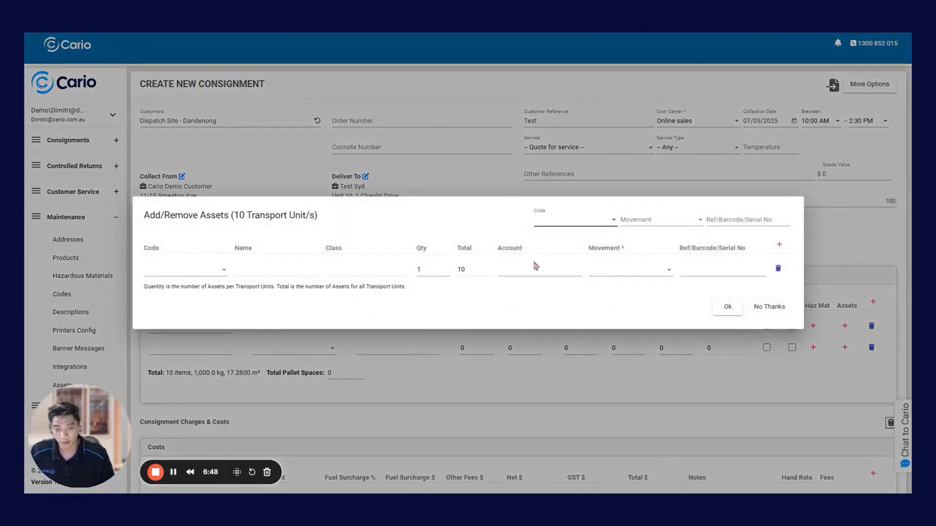
left_click(578, 222)
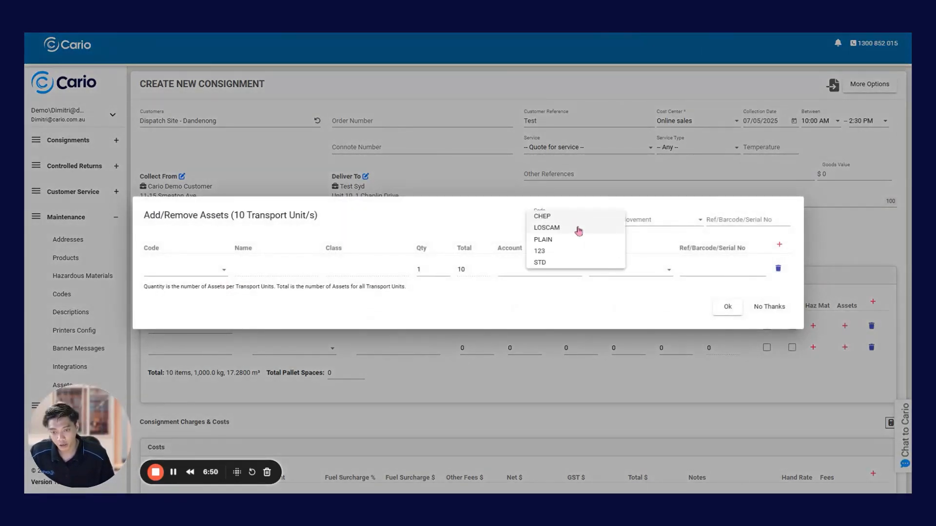
left_click(579, 228)
left_click(637, 222)
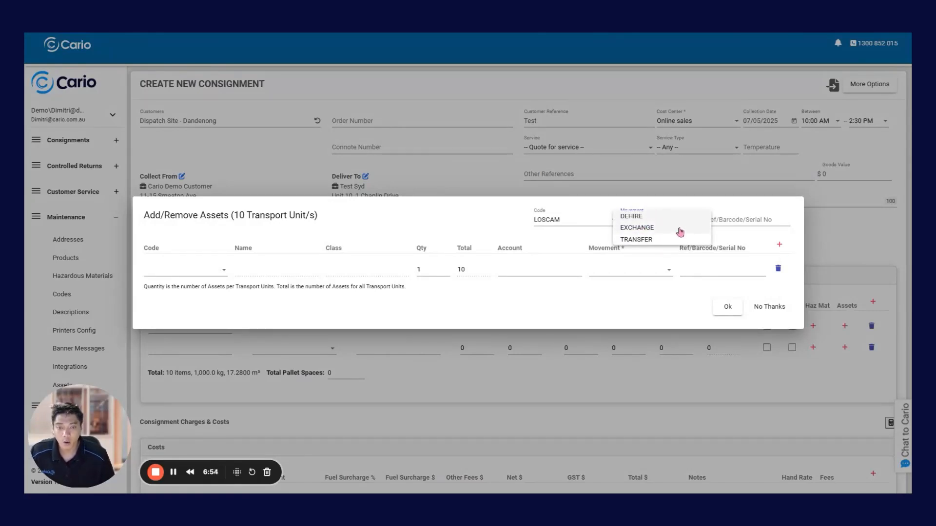
left_click(680, 233)
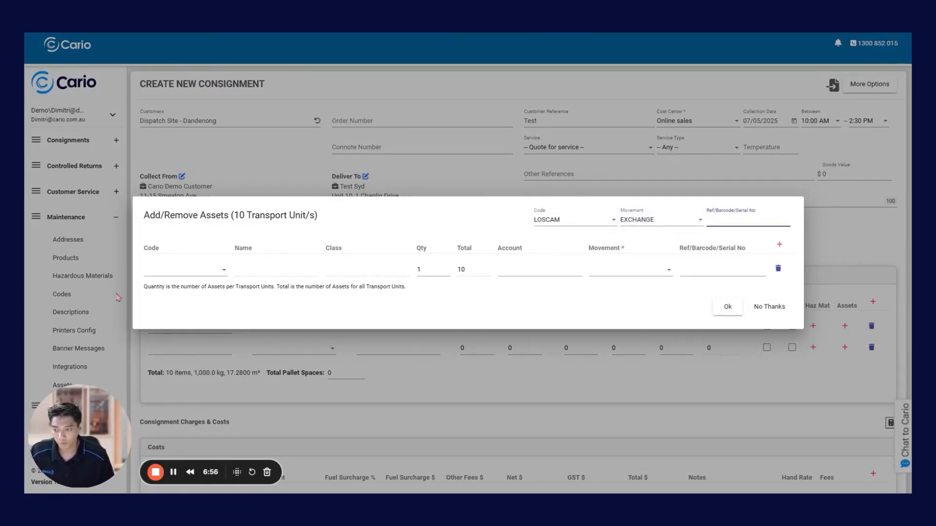
left_click(173, 271)
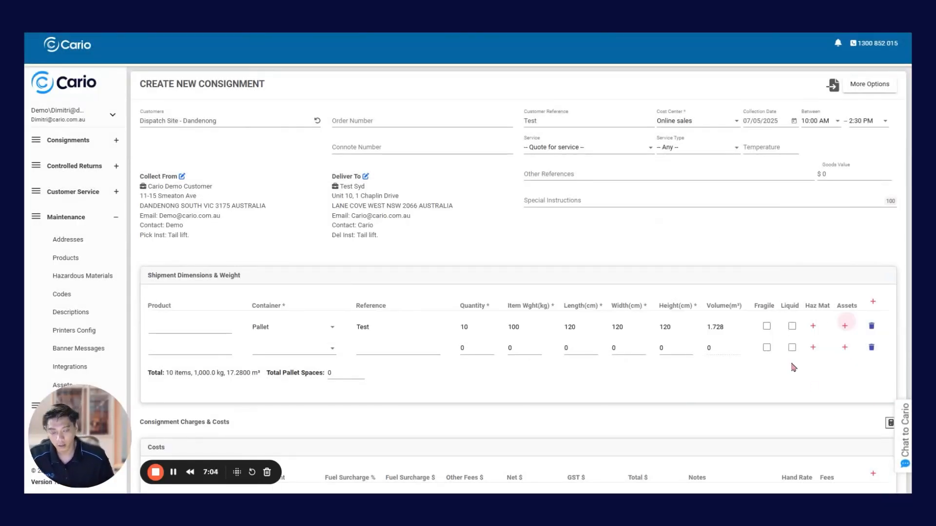
- Acknowledge that the freight contains no dangerous goods and create the consignment to request the available carrier quotes
scroll(785, 369, "down", 5)
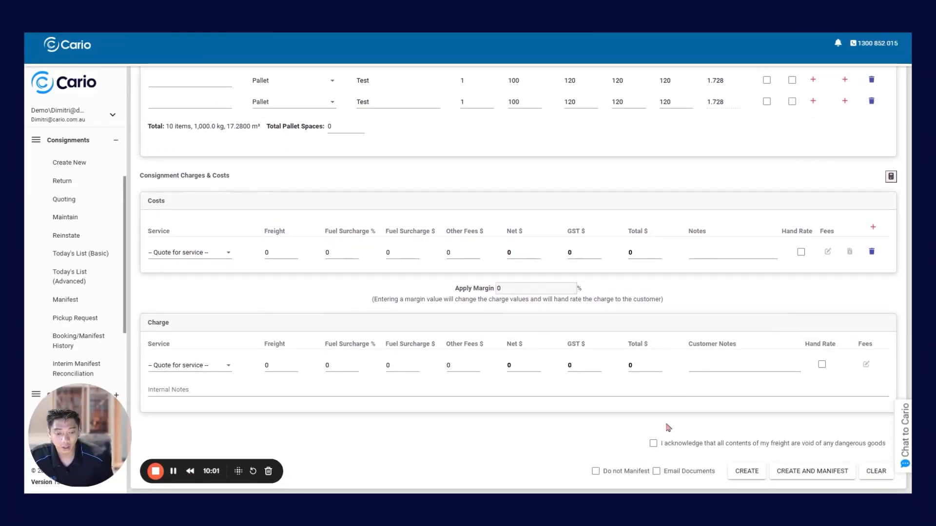
left_click(653, 443)
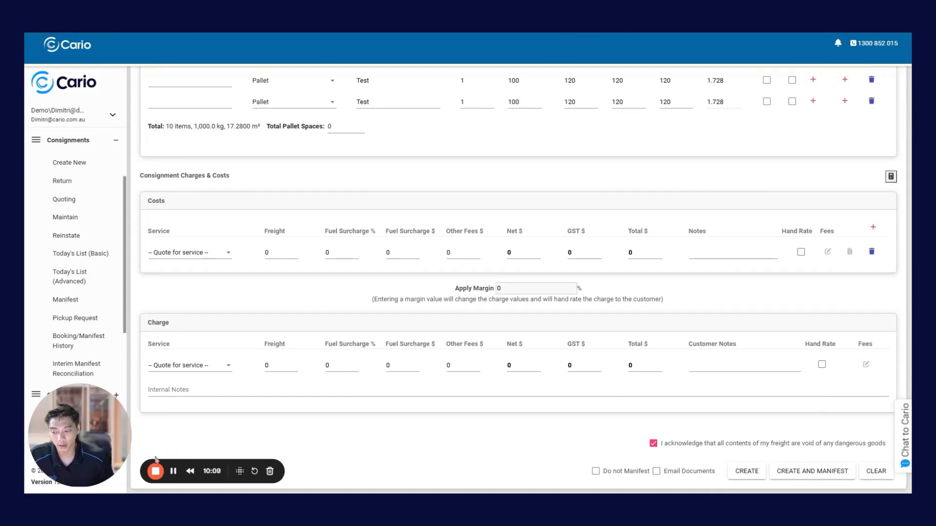
left_click(747, 471)
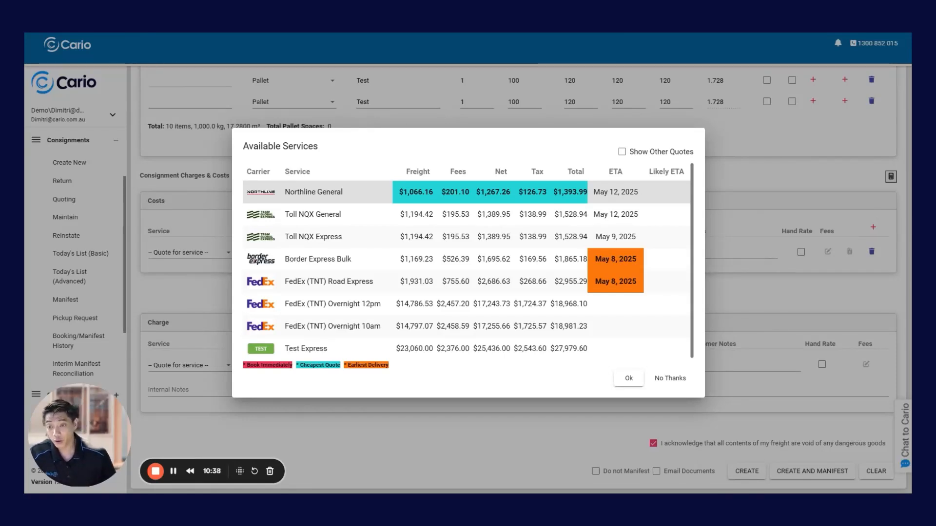
- Choose the FedEx (TNT) Road Express service with Quicker Delivery as the reason for not using the cheapest quote, and confirm
mouse_move(406, 201)
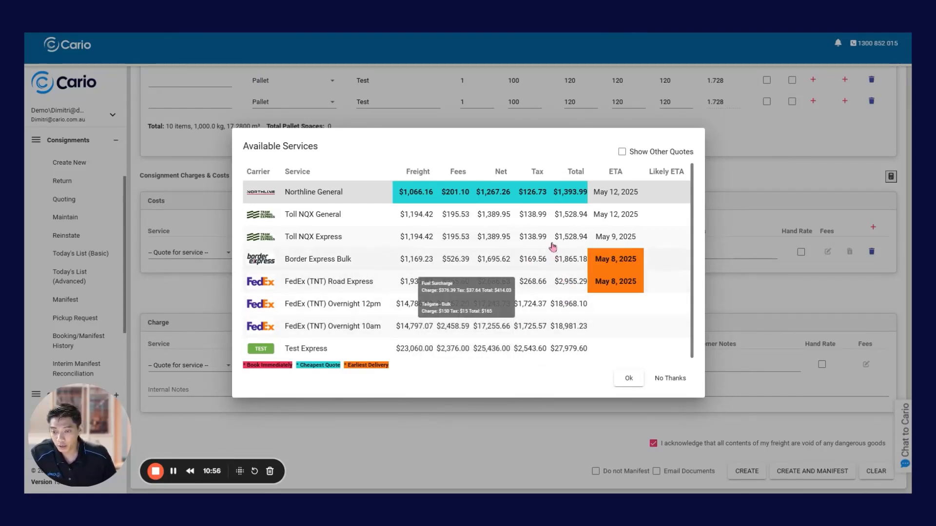
left_click(554, 224)
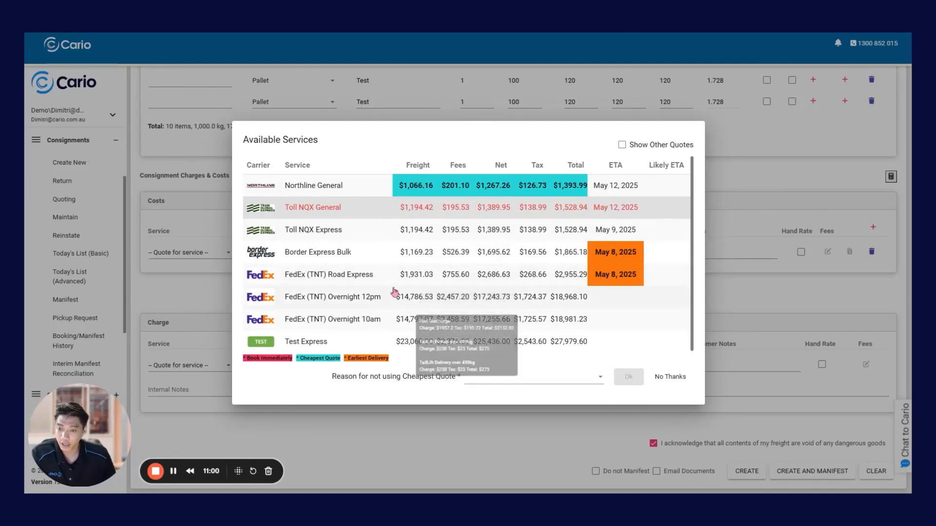
left_click(420, 280)
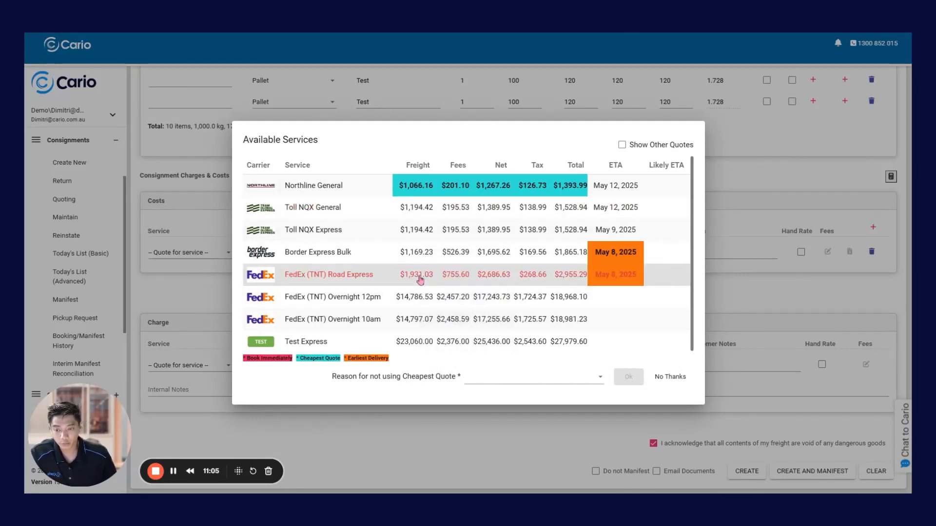
left_click(581, 378)
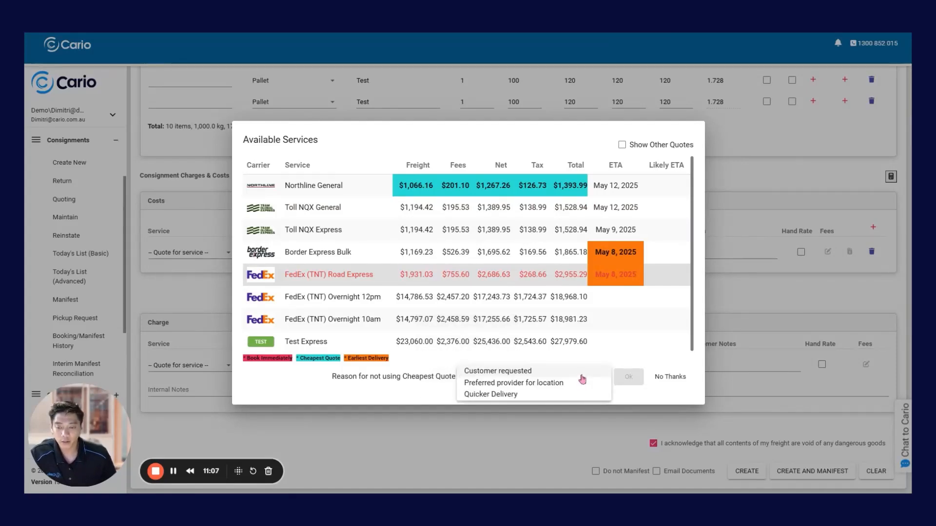
left_click(490, 394)
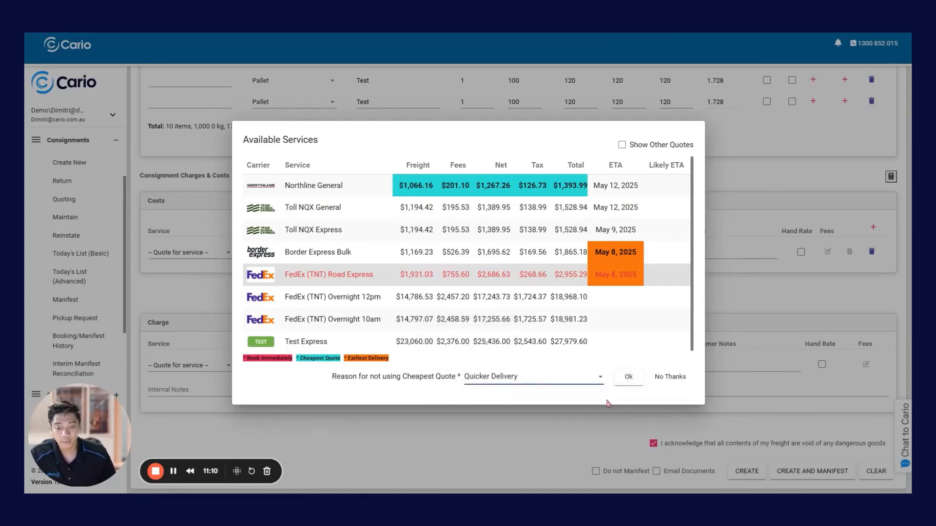
left_click(629, 377)
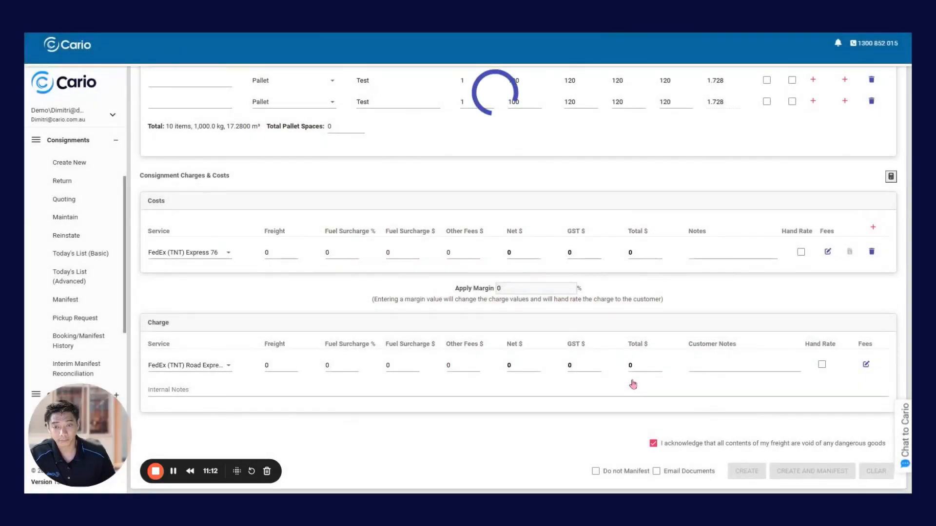